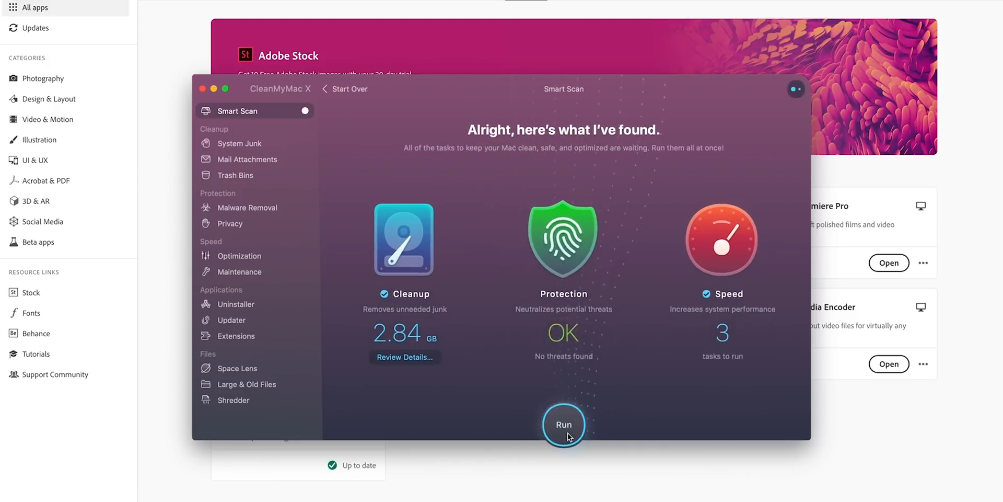
Review the System Junk cleanup details behind the 2.84 GB found by Smart Scan
click(421, 355)
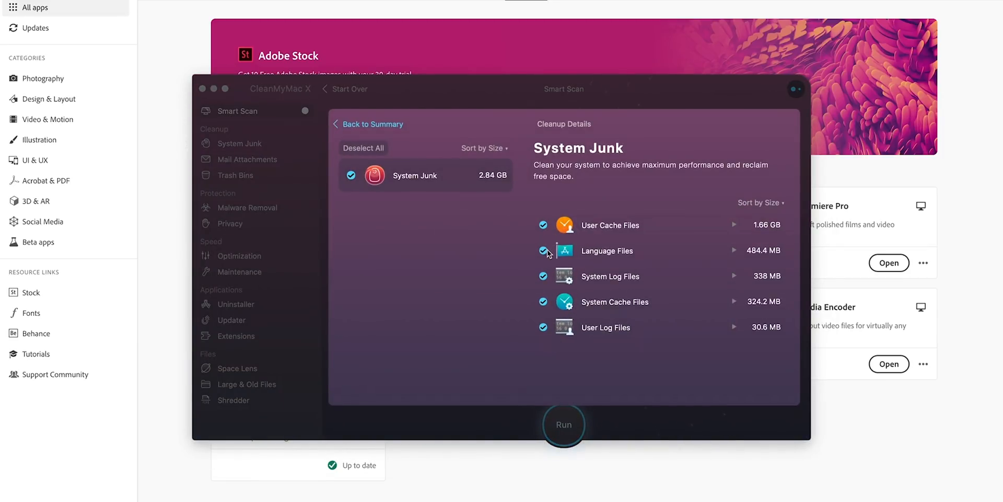